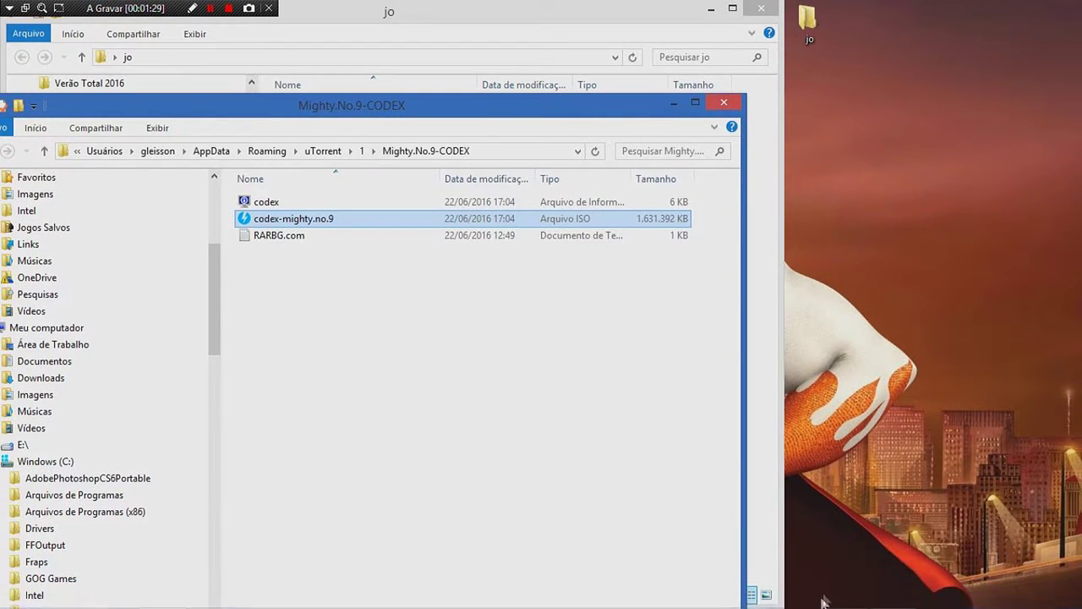
Mount the codex-mighty.no.9 ISO image with DAEMON Tools Lite and run setup.exe from the mounted disc.
{"action": "left_click", "coordinate": [844, 596]}
{"action": "left_click", "coordinate": [845, 596]}
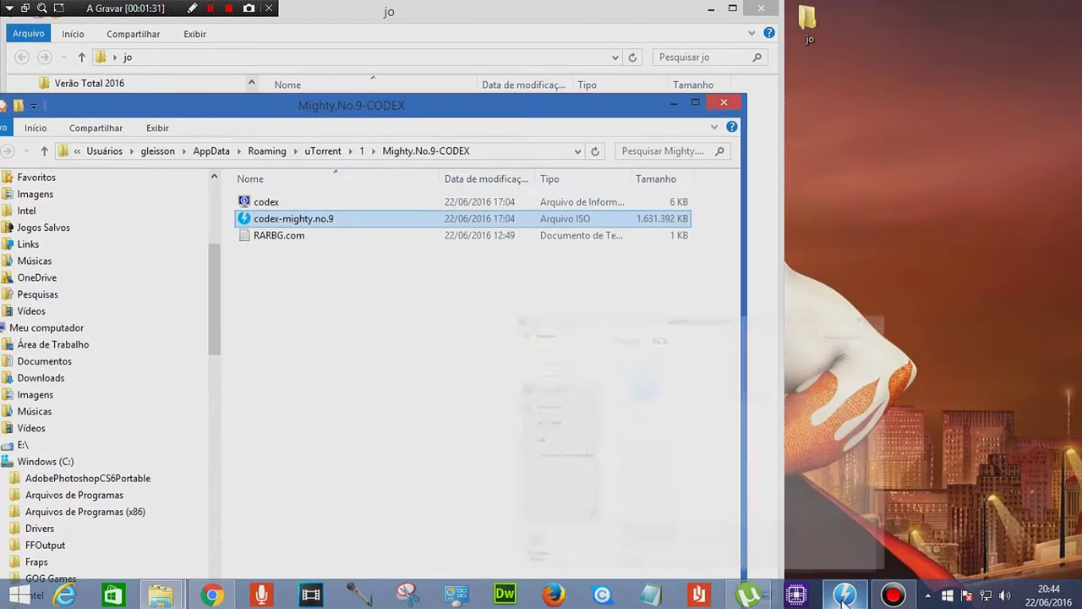
{"action": "right_click", "coordinate": [316, 219]}
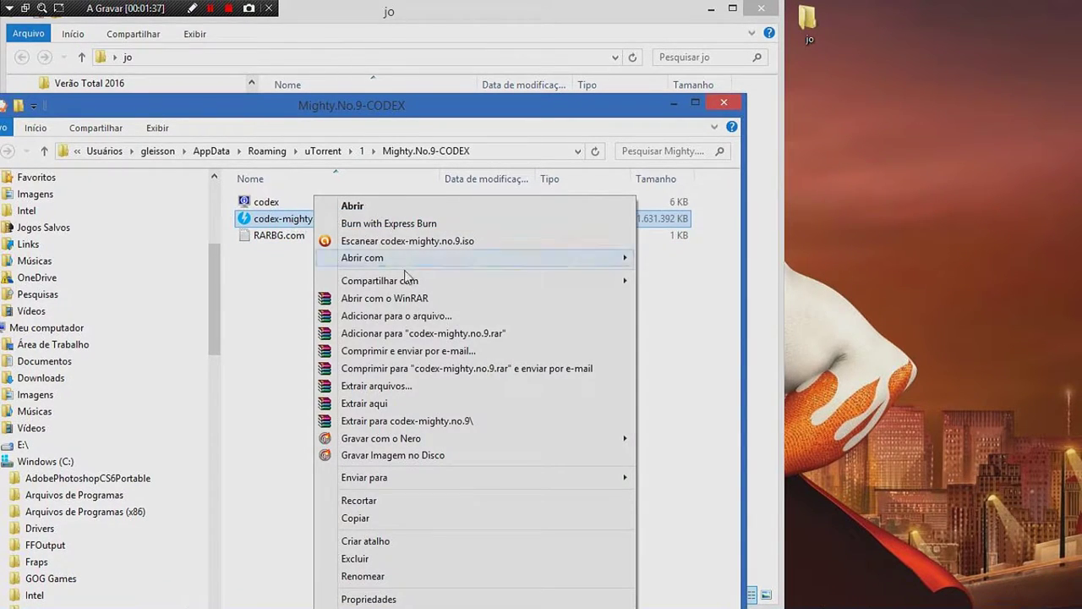
{"action": "mouse_move", "coordinate": [424, 267]}
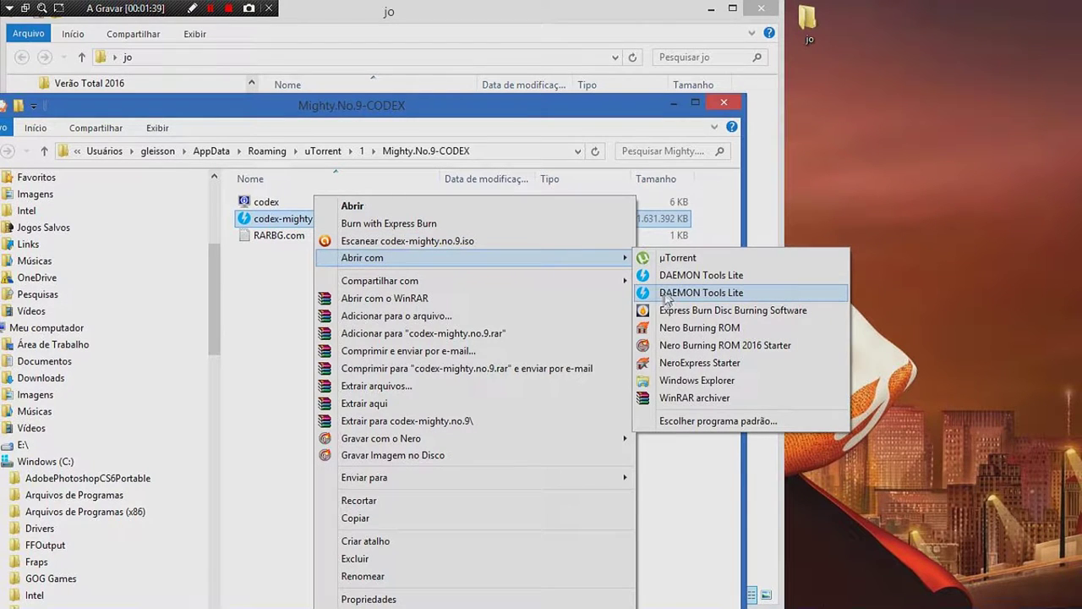
{"action": "left_click", "coordinate": [677, 277]}
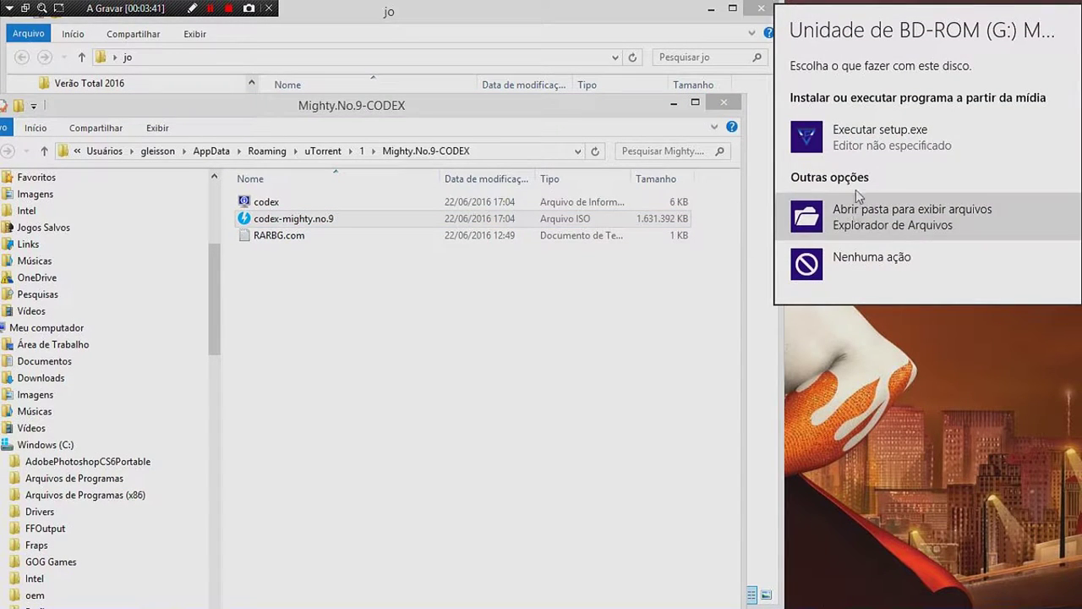
{"action": "left_click", "coordinate": [875, 140]}
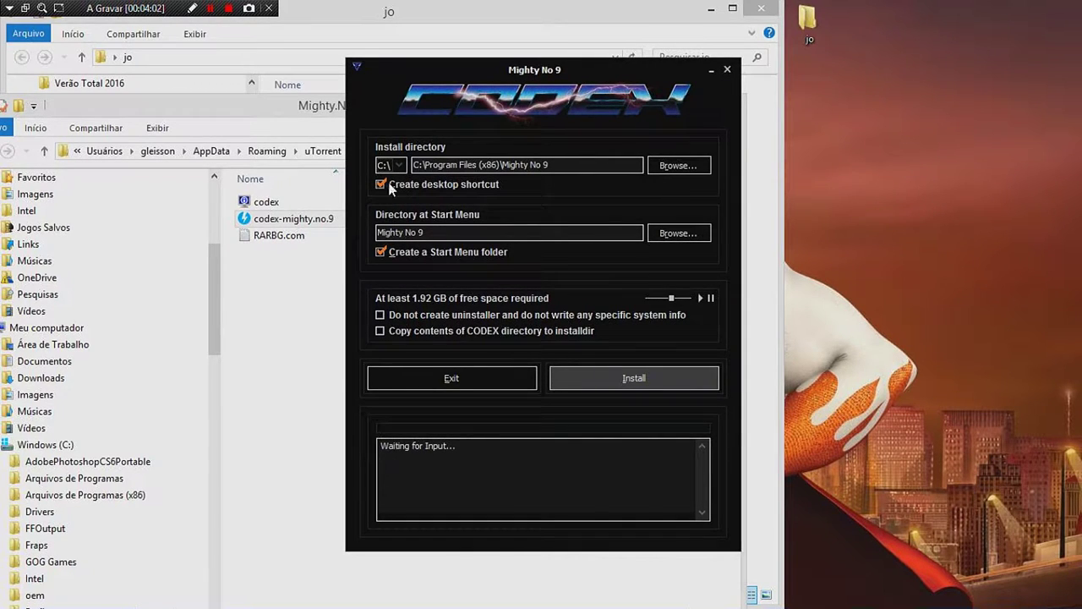
Install Mighty No 9 without a Start Menu folder, keeping the desktop shortcut option, and finish the installer.
{"action": "left_click", "coordinate": [382, 255]}
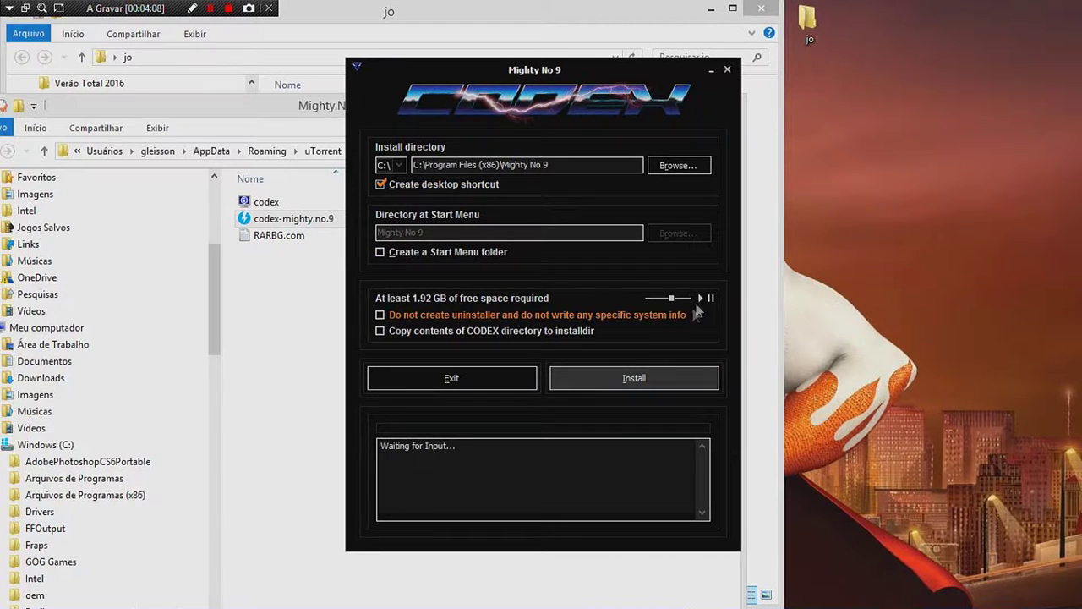
{"action": "left_click", "coordinate": [609, 373]}
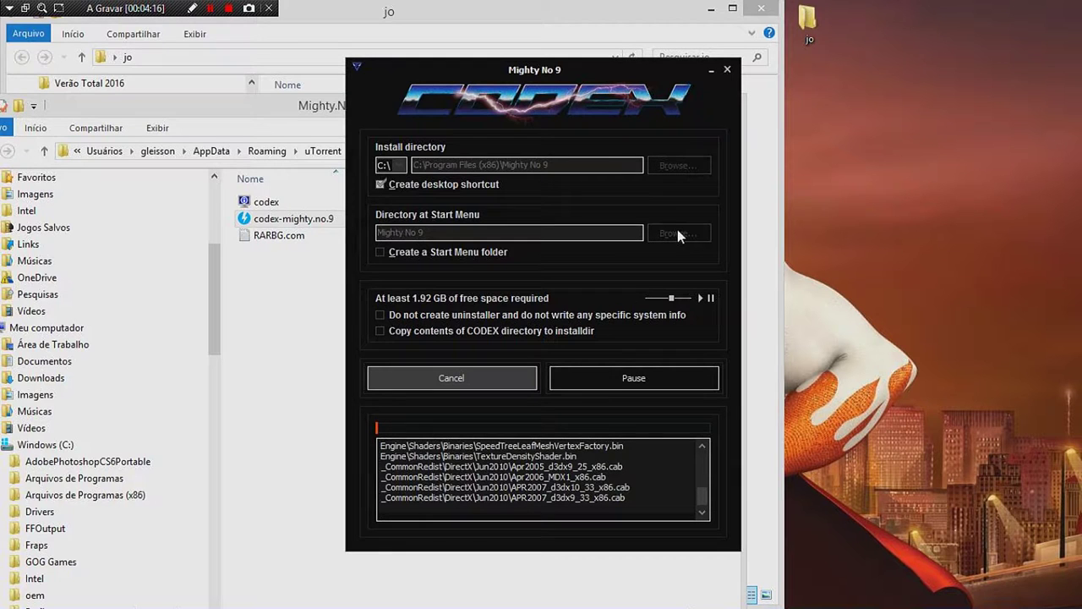
{"action": "left_click_drag", "start_coordinate": [606, 68], "coordinate": [450, 59]}
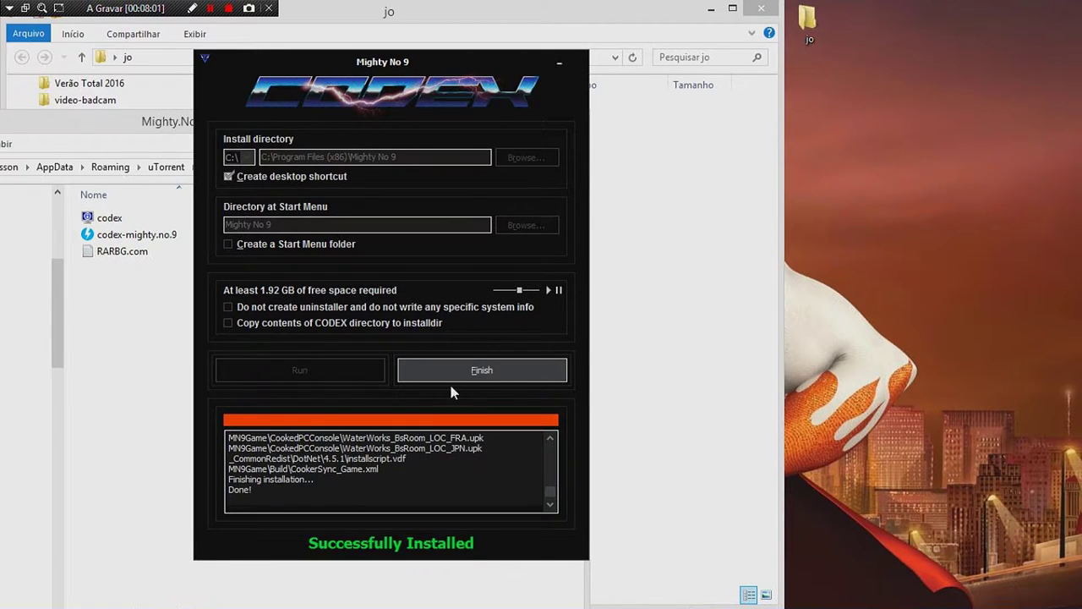
{"action": "left_click", "coordinate": [458, 370]}
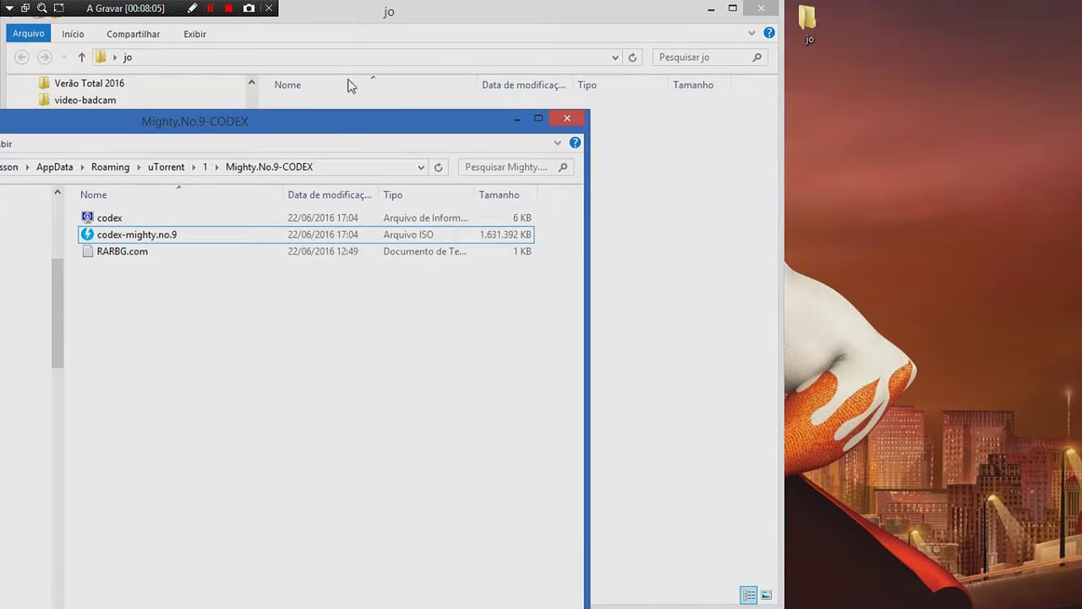
Minimize the Mighty.No.9-CODEX window and move the jo window aside to check the Mighty No 9 desktop shortcut.
{"action": "left_click_drag", "start_coordinate": [407, 121], "coordinate": [581, 211]}
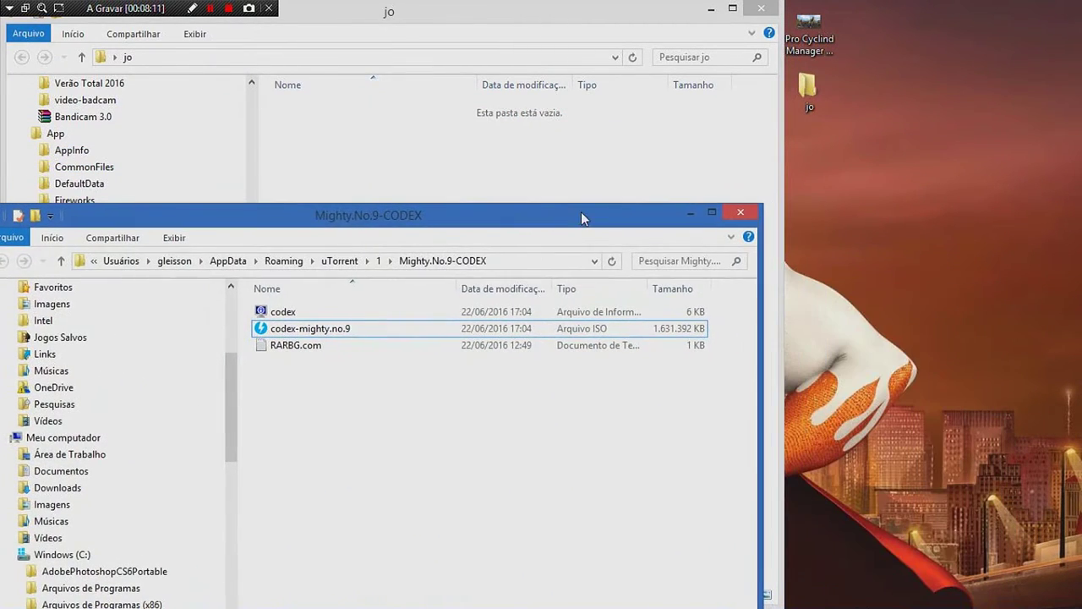
{"action": "left_click", "coordinate": [689, 217]}
{"action": "left_click_drag", "start_coordinate": [445, 6], "coordinate": [467, 49]}
{"action": "left_click_drag", "start_coordinate": [22, 84], "coordinate": [873, 289]}
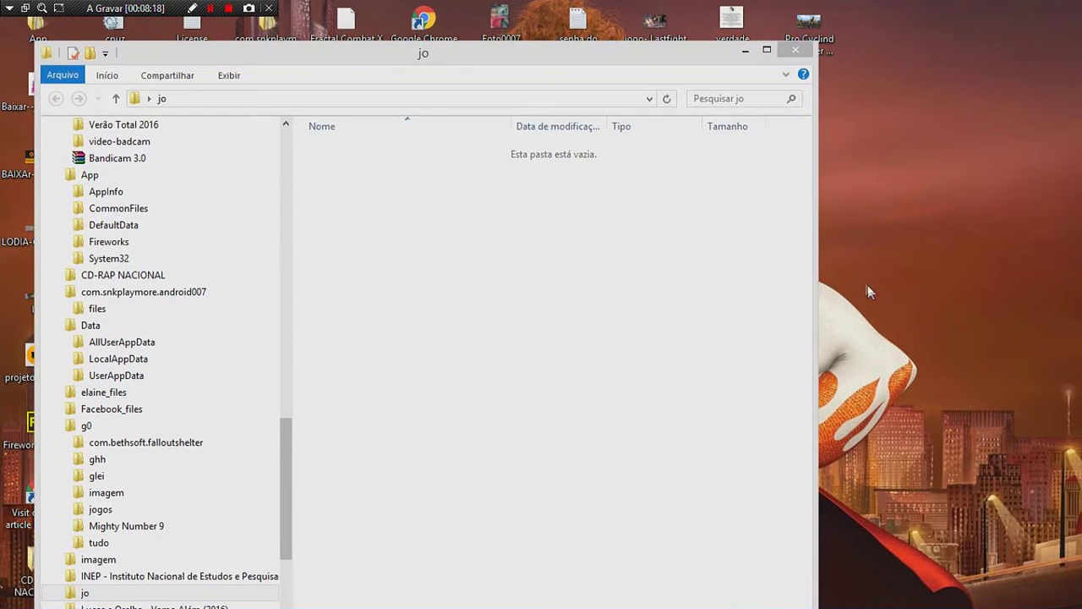
{"action": "left_click_drag", "start_coordinate": [520, 60], "coordinate": [410, 59]}
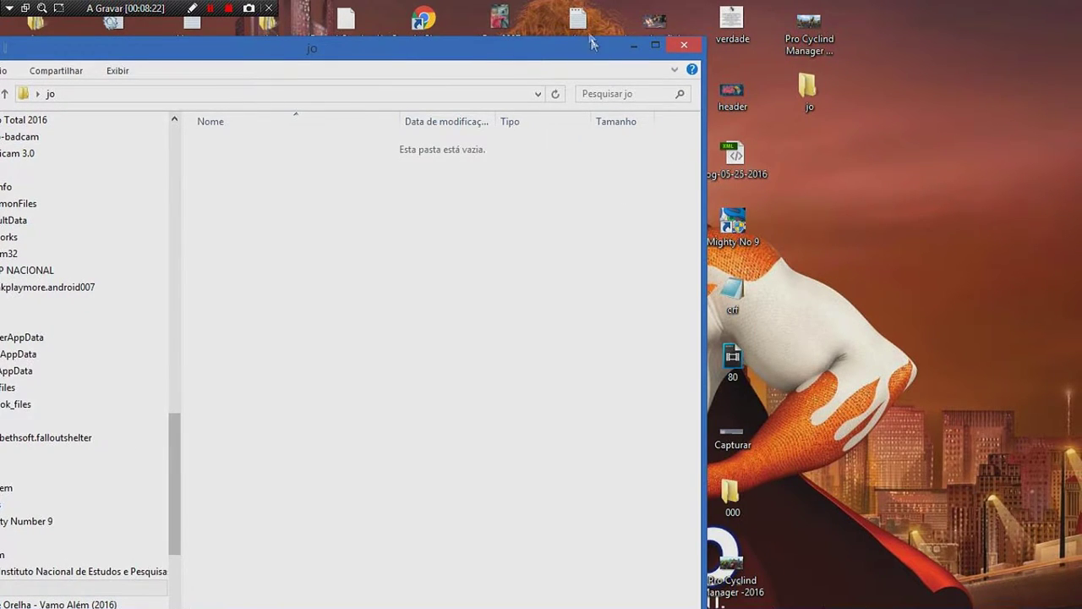
{"action": "left_click_drag", "start_coordinate": [594, 48], "coordinate": [582, 11]}
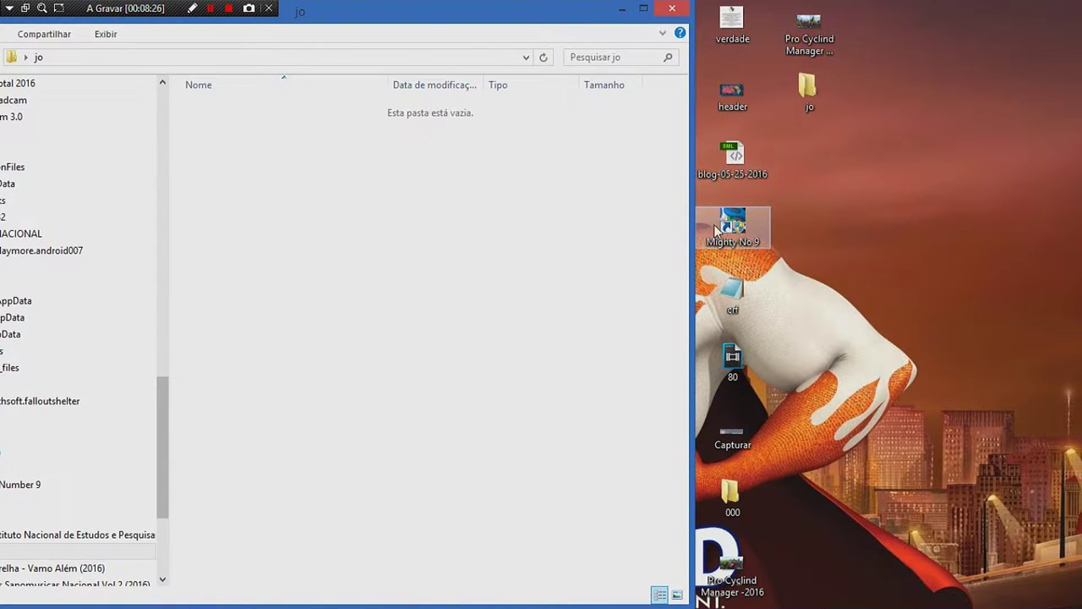
{"action": "left_click_drag", "start_coordinate": [398, 13], "coordinate": [486, 17]}
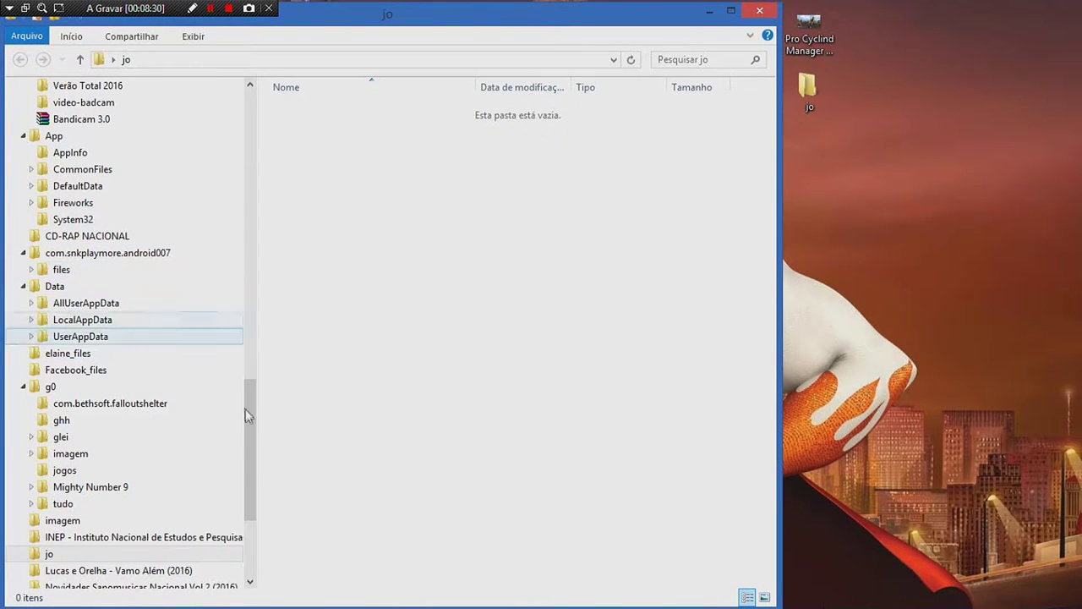
Go to Meu computador and open the contents of the mounted Mighty No 9 BD-ROM drive (G:).
{"action": "left_click_drag", "start_coordinate": [256, 407], "coordinate": [256, 222]}
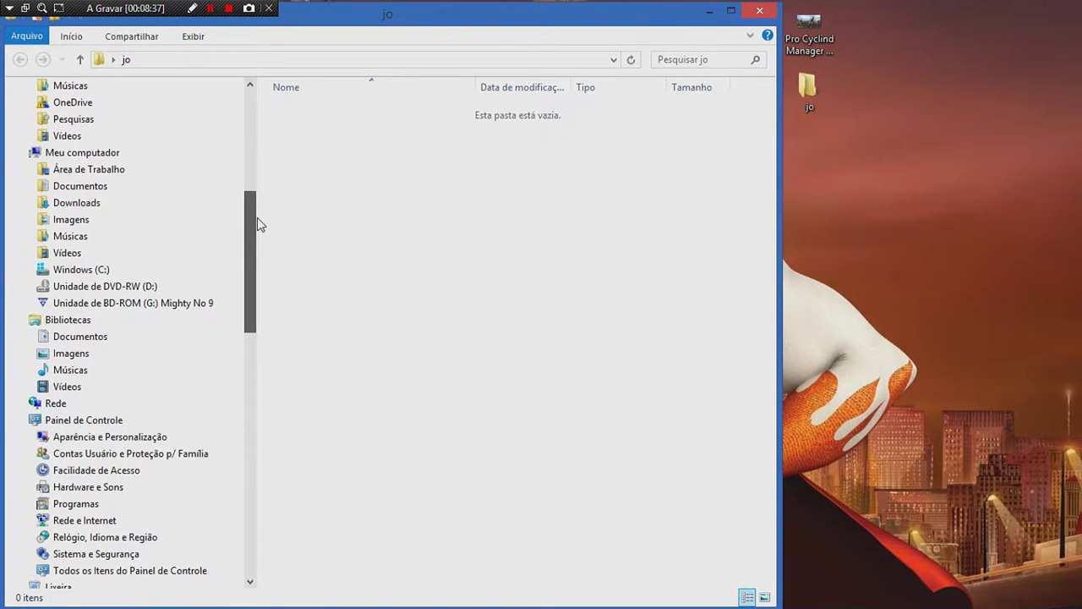
{"action": "left_click", "coordinate": [92, 155]}
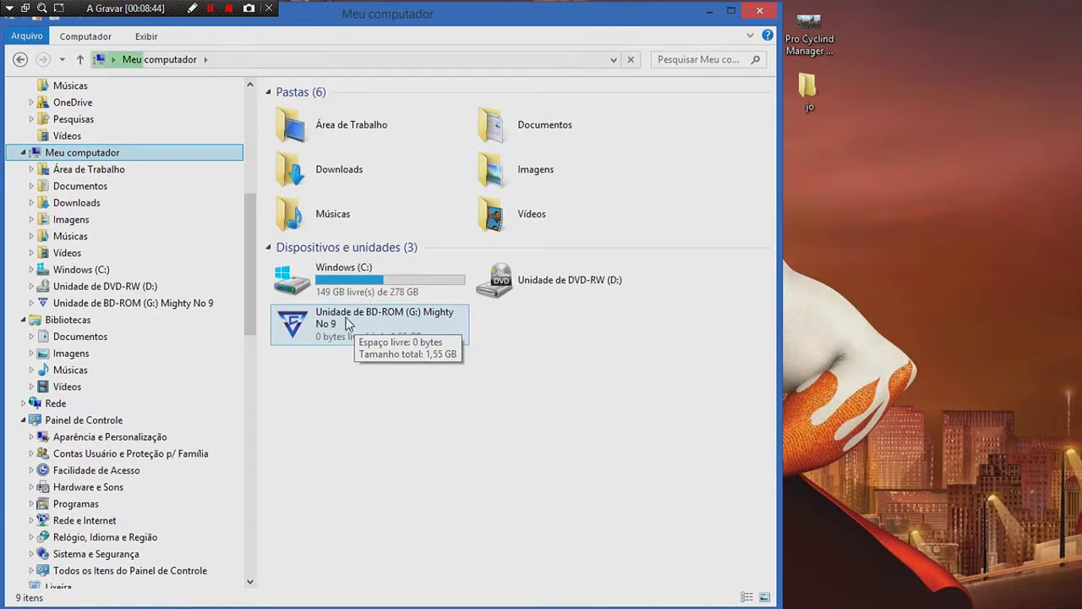
{"action": "left_click", "coordinate": [344, 323]}
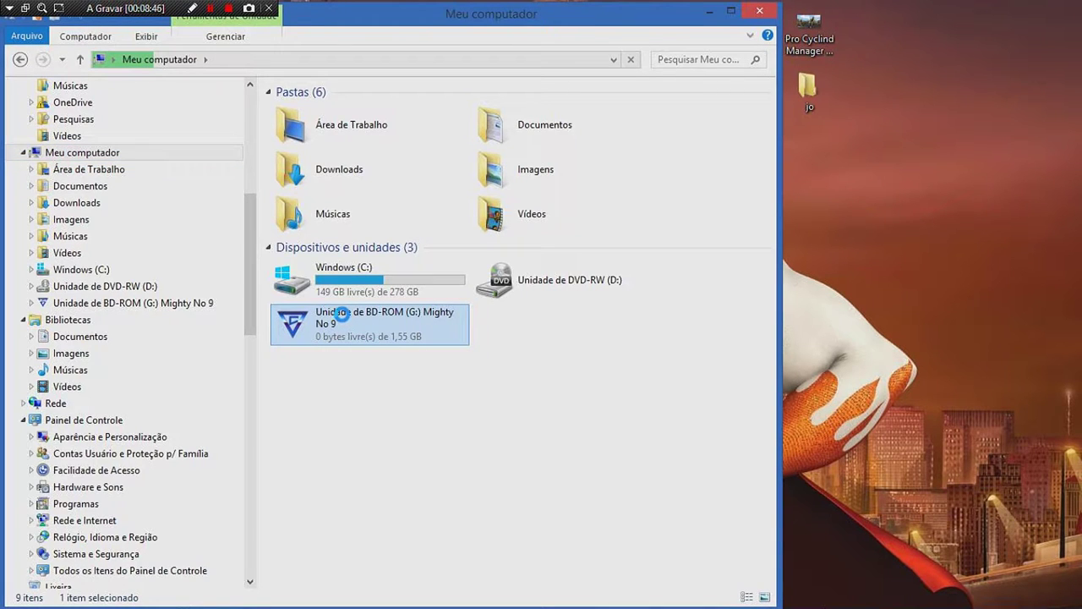
{"action": "right_click", "coordinate": [342, 314]}
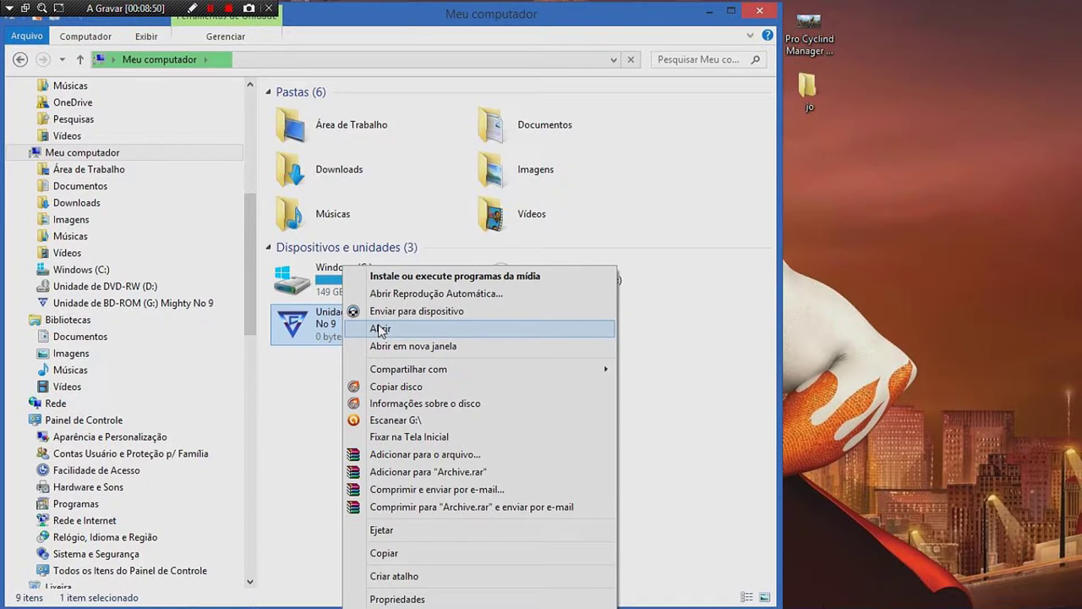
{"action": "left_click", "coordinate": [379, 329]}
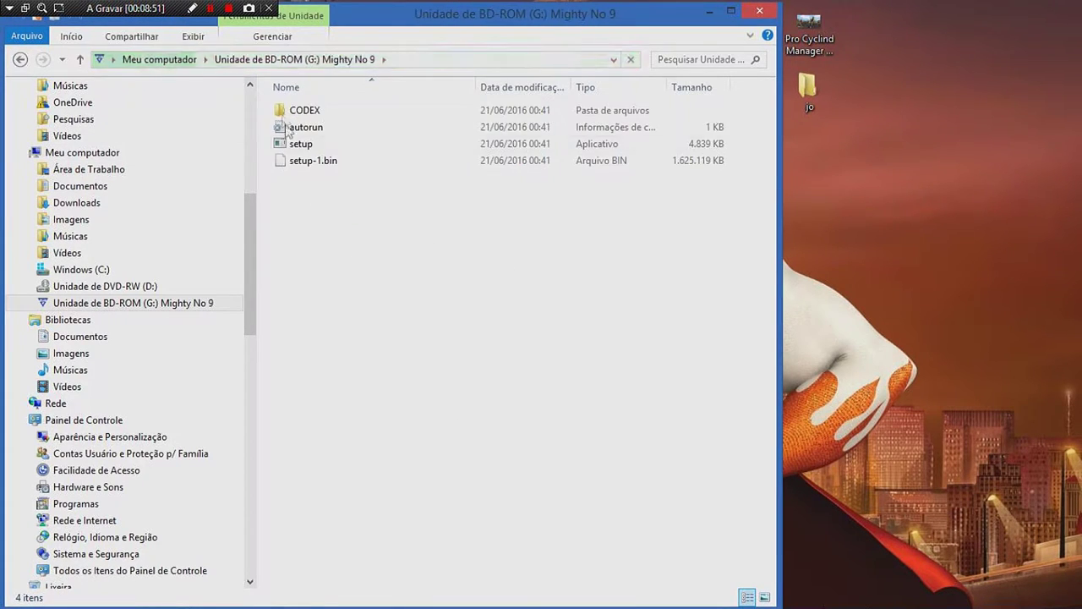
Browse to the Win64 folder inside CODEX\Binaries on the disc and copy its three steam_api files.
{"action": "left_click", "coordinate": [310, 115]}
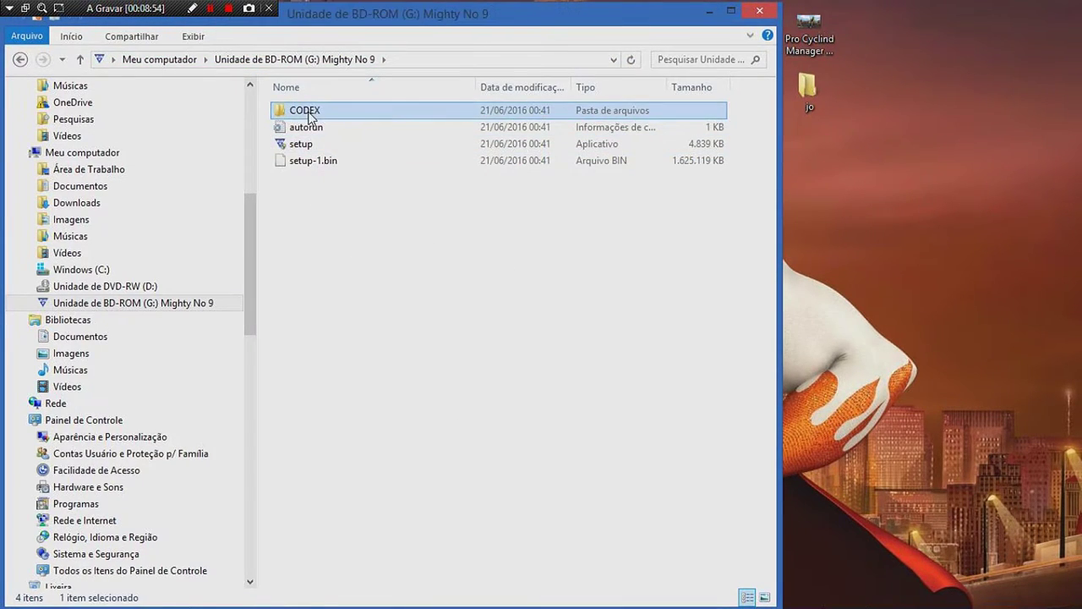
{"action": "double_click", "coordinate": [310, 115]}
{"action": "double_click", "coordinate": [302, 108]}
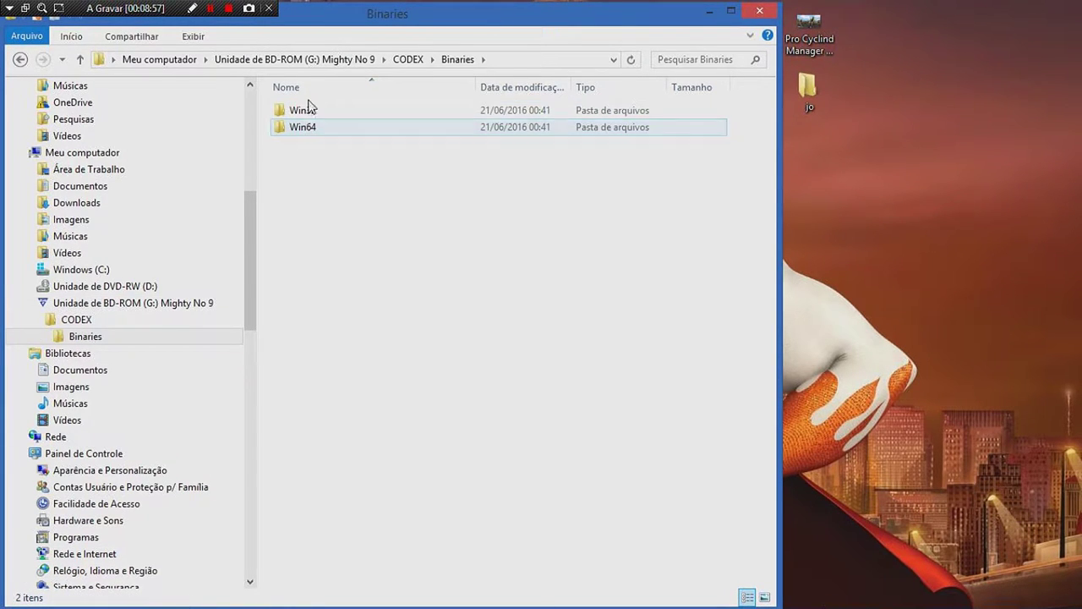
{"action": "double_click", "coordinate": [303, 128]}
{"action": "left_click_drag", "start_coordinate": [310, 186], "coordinate": [336, 118]}
{"action": "right_click", "coordinate": [337, 117]}
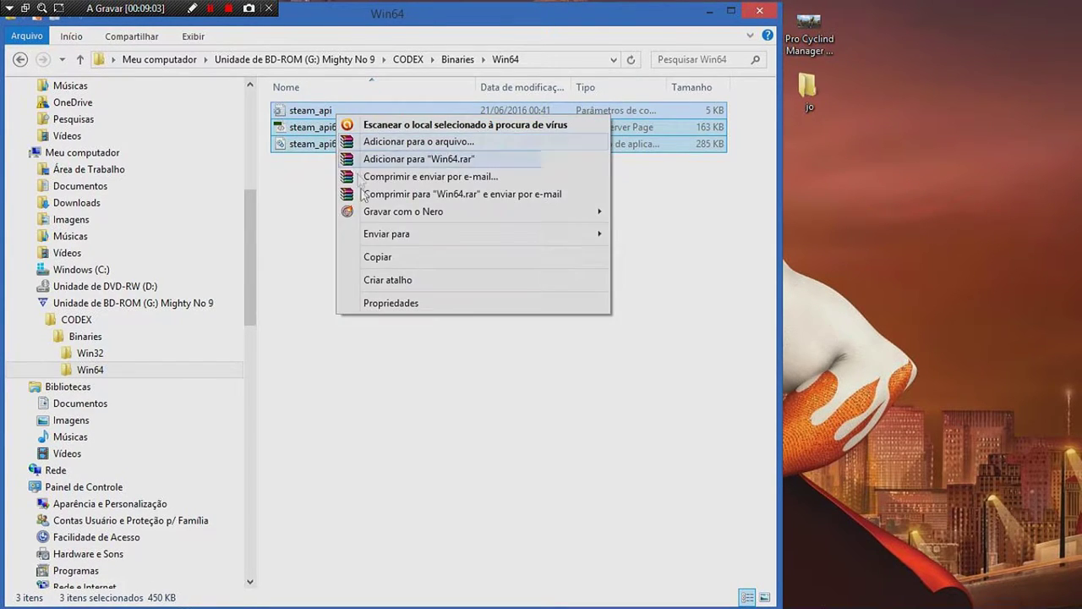
{"action": "left_click", "coordinate": [376, 258]}
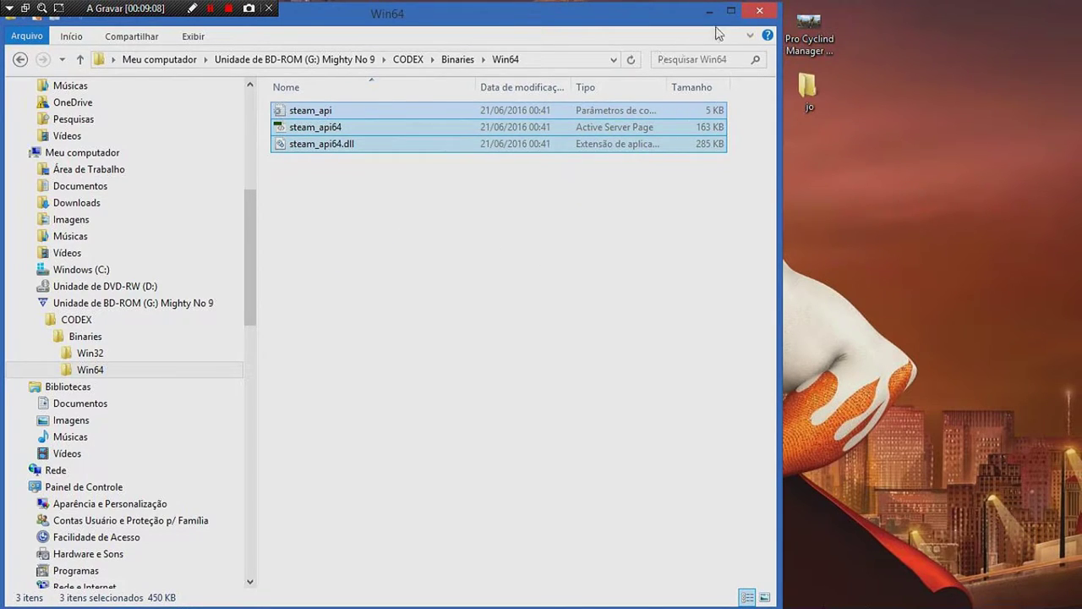
Close the disc window, reopen the jo folder, and place the Mighty No 9 shortcut below the jo folder on the desktop.
{"action": "left_click", "coordinate": [759, 10]}
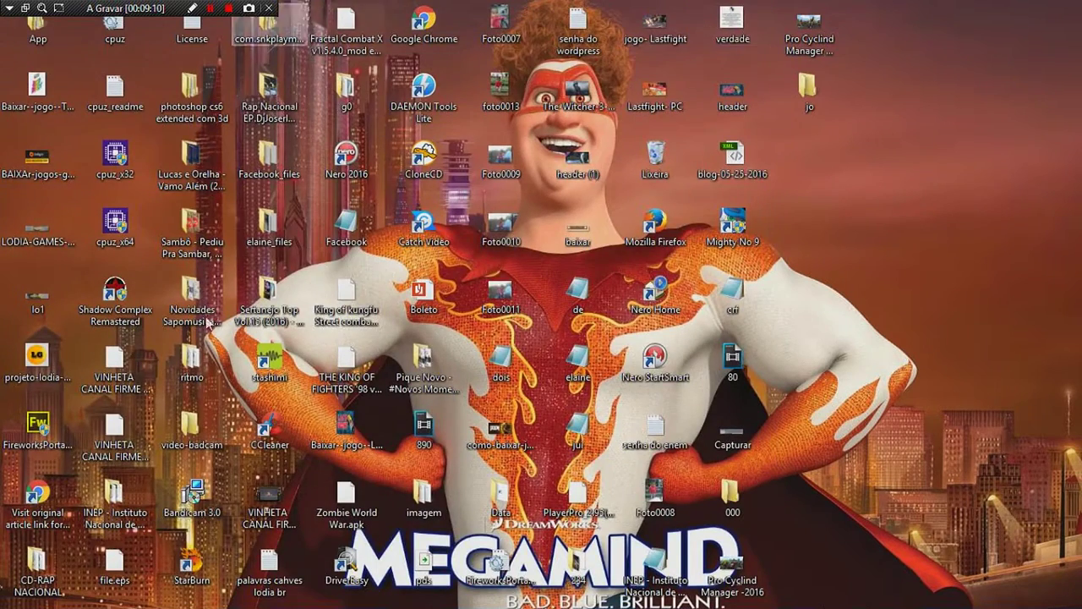
{"action": "double_click", "coordinate": [800, 100]}
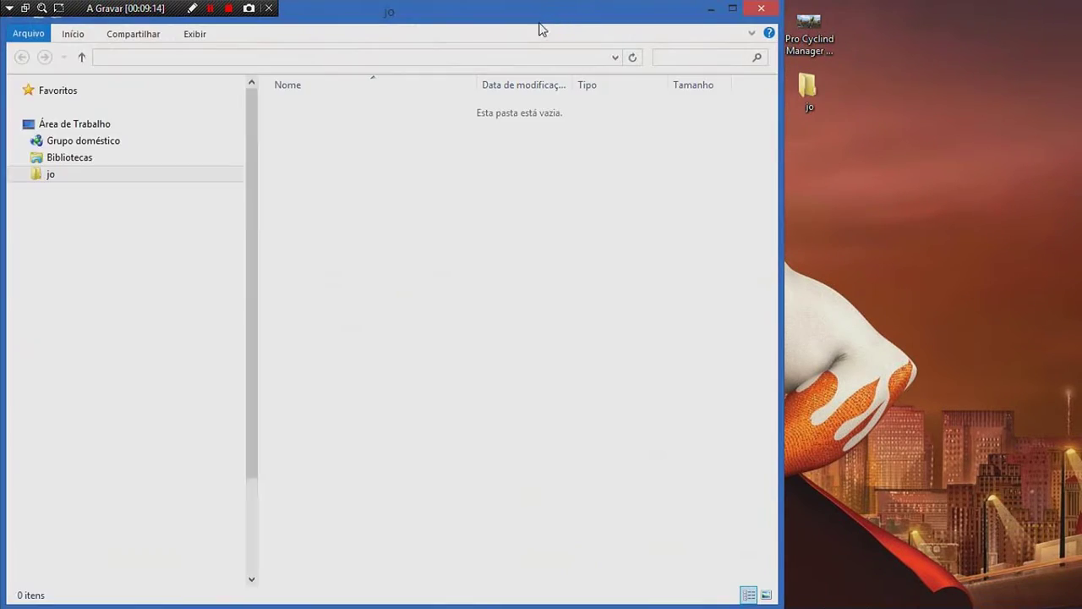
{"action": "left_click_drag", "start_coordinate": [541, 17], "coordinate": [463, 17]}
{"action": "left_click_drag", "start_coordinate": [732, 224], "coordinate": [807, 97]}
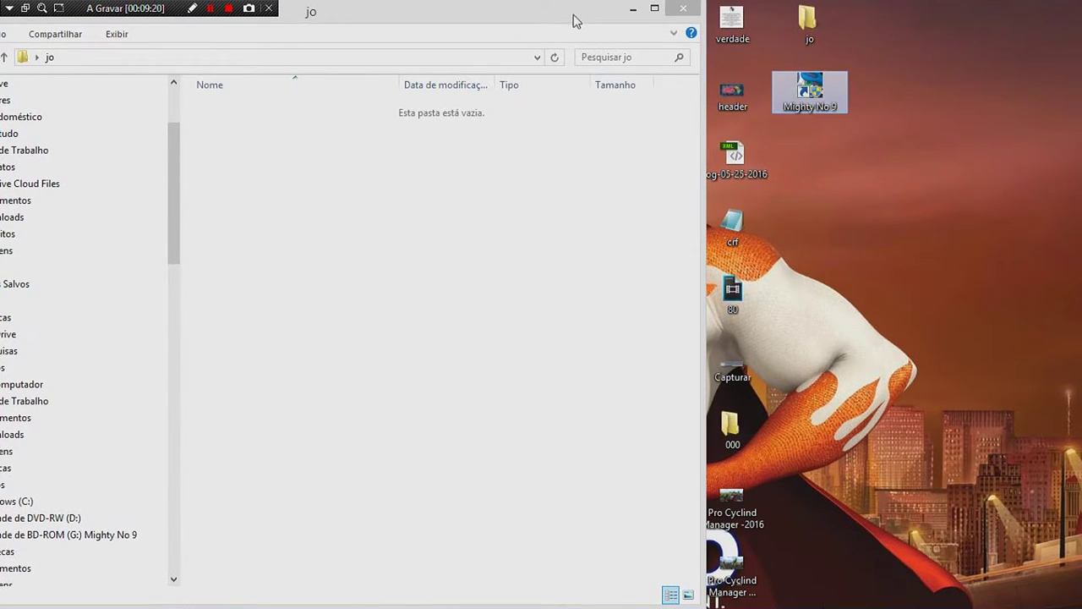
{"action": "left_click_drag", "start_coordinate": [574, 21], "coordinate": [582, 17]}
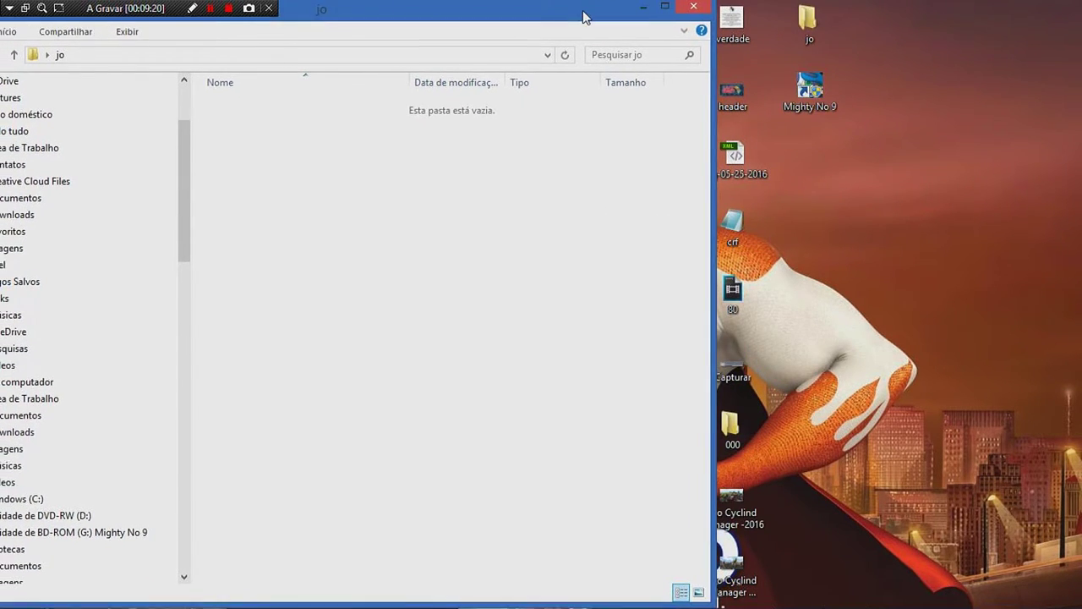
Open the file location of the Mighty No 9 desktop shortcut and try to paste the copied steam_api files into its Win32 folder.
{"action": "right_click", "coordinate": [826, 85]}
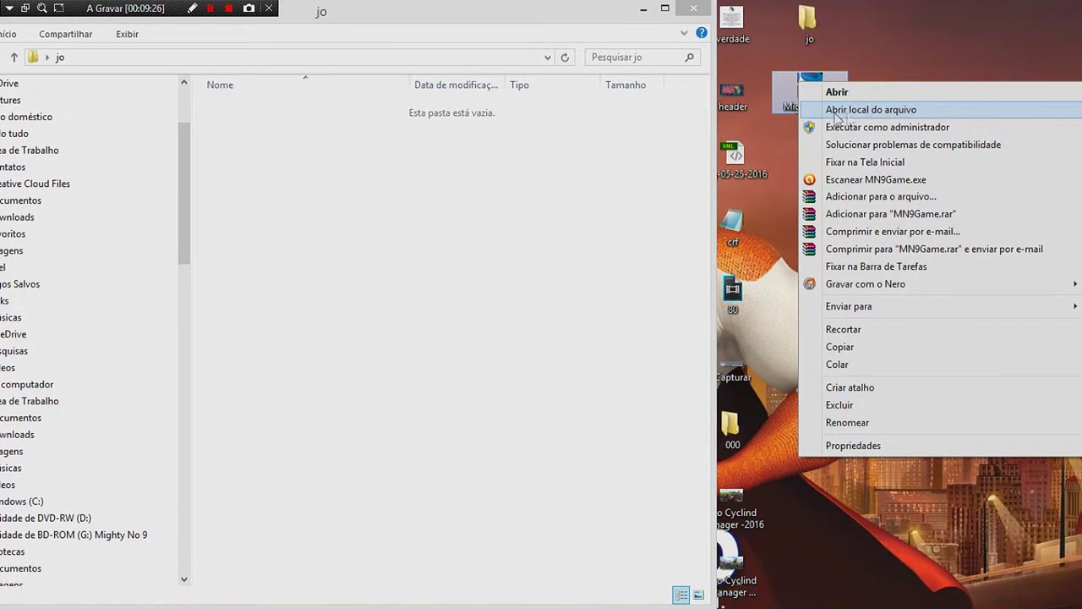
{"action": "left_click", "coordinate": [856, 110]}
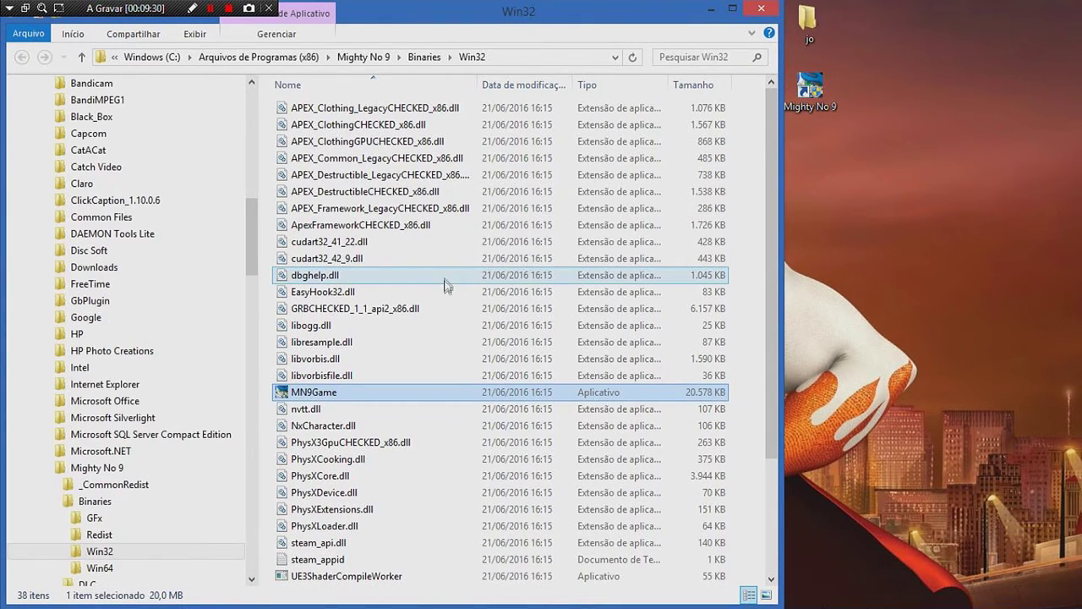
{"action": "left_click", "coordinate": [433, 342]}
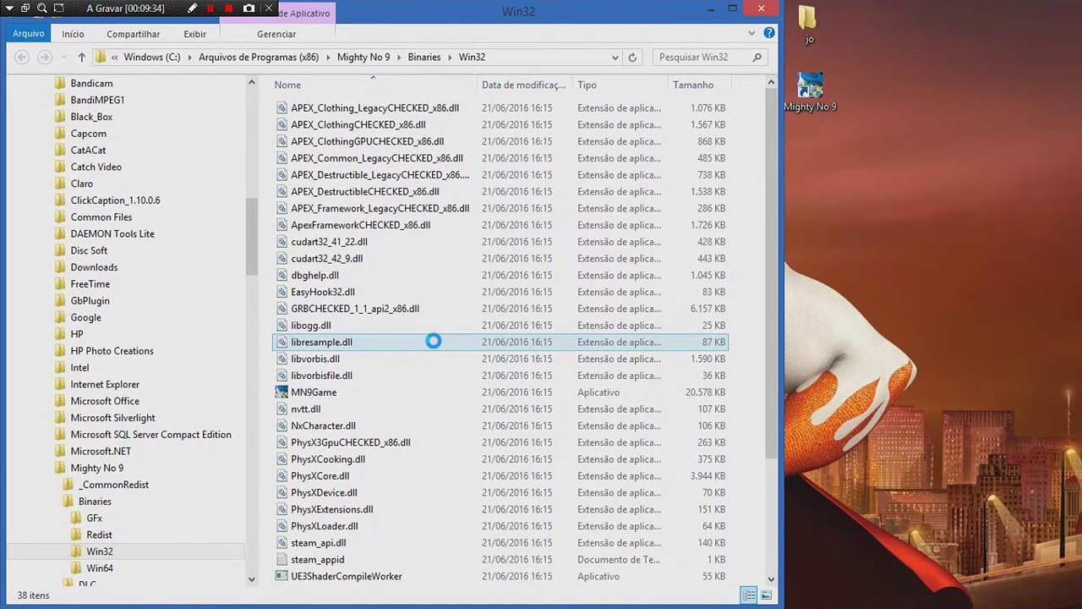
{"action": "right_click", "coordinate": [434, 341]}
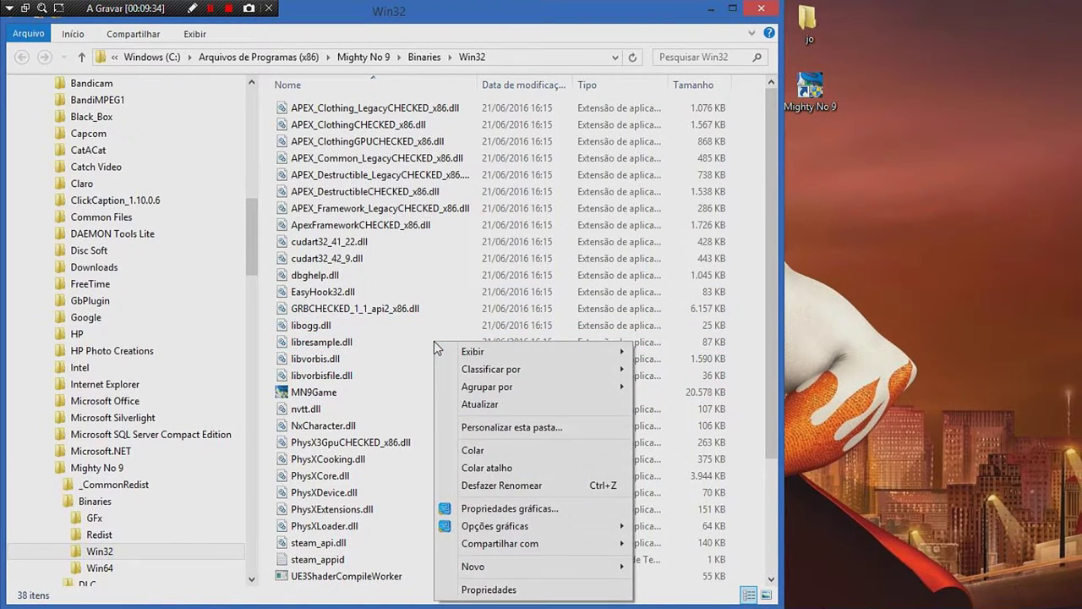
{"action": "left_click", "coordinate": [476, 451]}
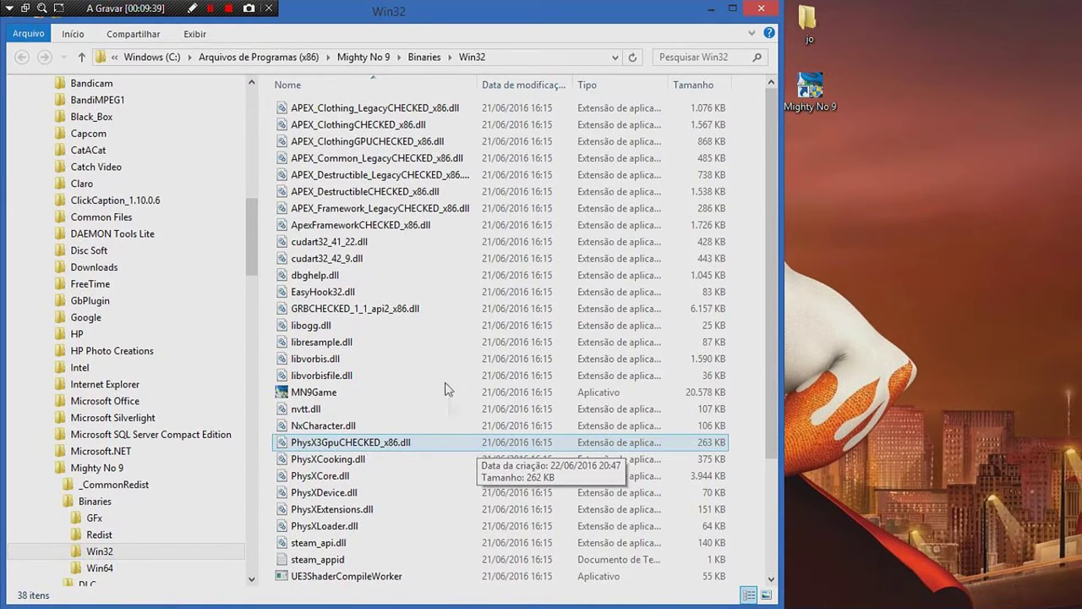
Look through the files in the game's Win32 folder and try again to paste the copied files there.
{"action": "scroll", "coordinate": [447, 309], "scroll_direction": "down", "scroll_amount": 3}
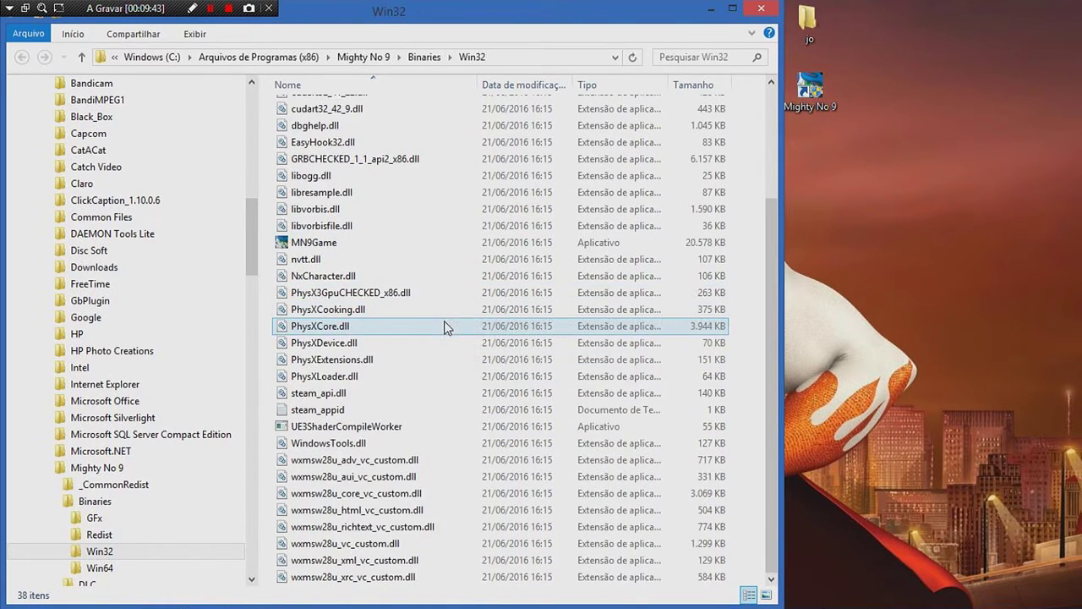
{"action": "scroll", "coordinate": [447, 328], "scroll_direction": "up", "scroll_amount": 2}
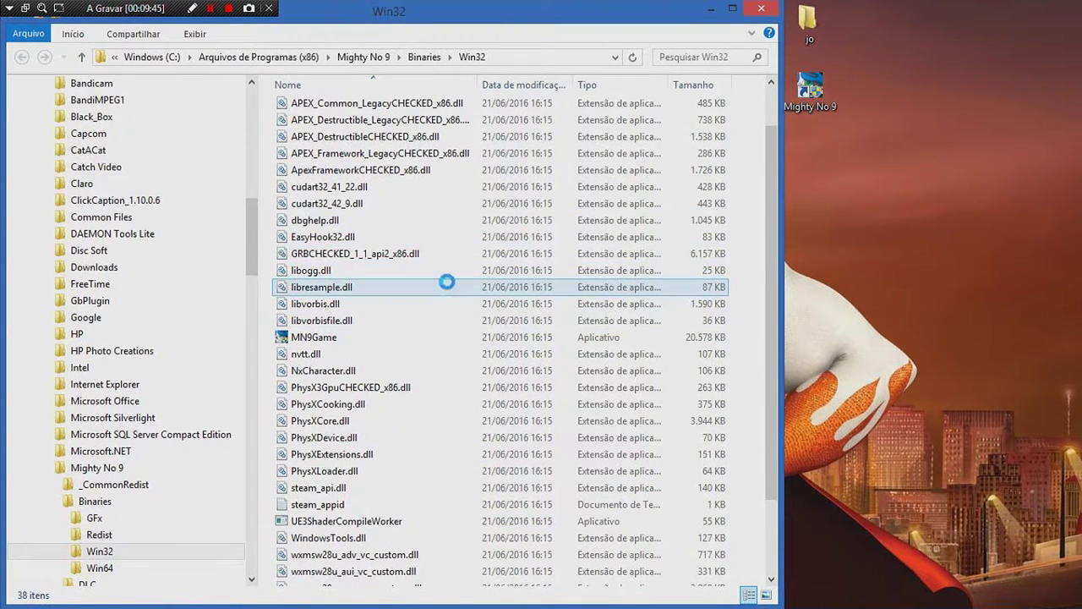
{"action": "right_click", "coordinate": [448, 281]}
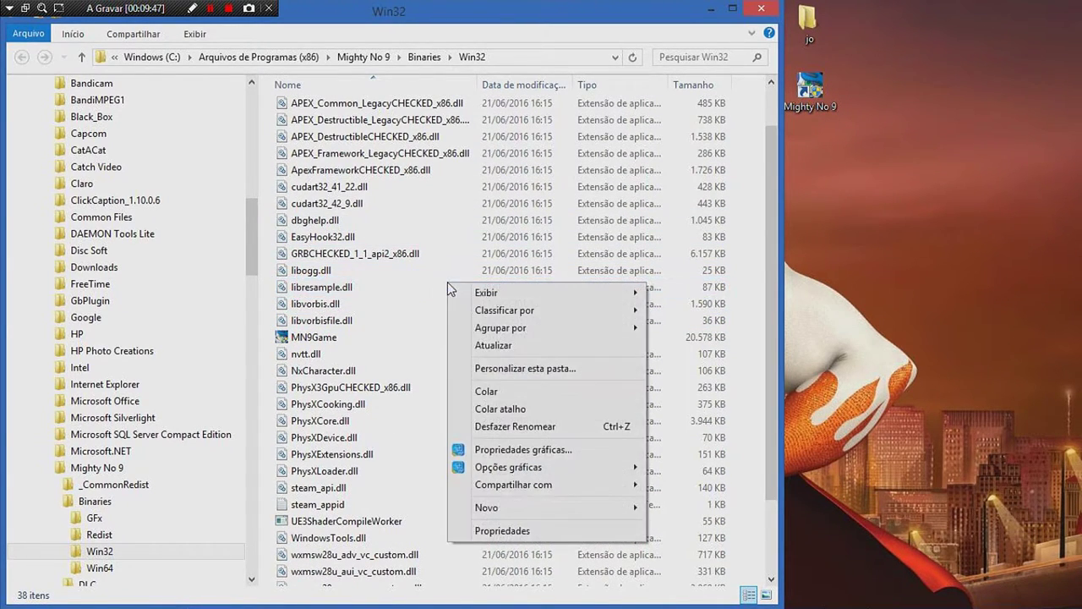
{"action": "left_click", "coordinate": [500, 390]}
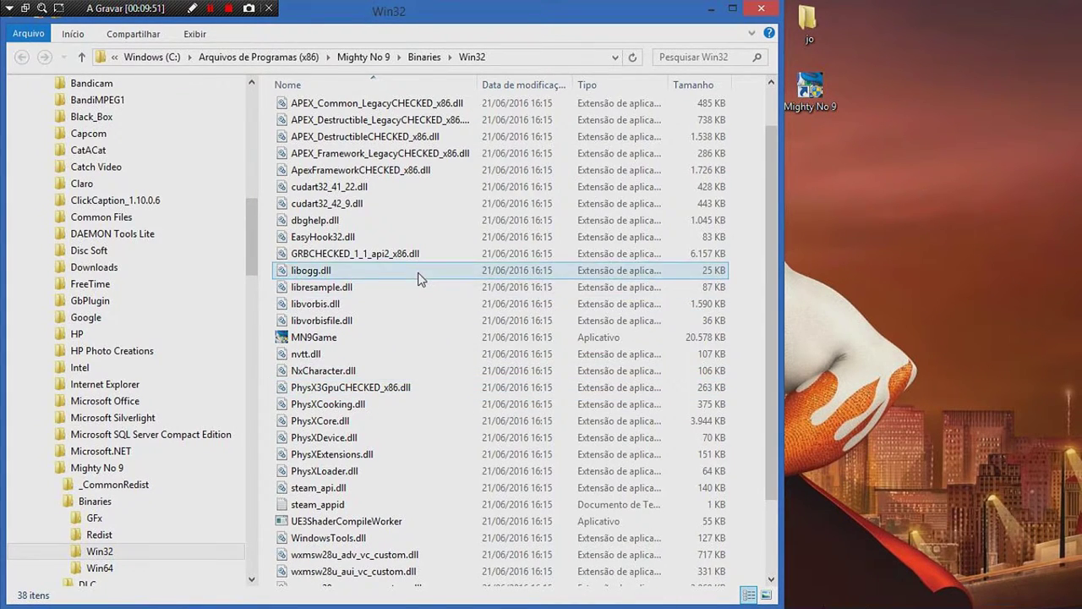
{"action": "scroll", "coordinate": [417, 272], "scroll_direction": "up", "scroll_amount": 1}
{"action": "scroll", "coordinate": [420, 279], "scroll_direction": "down", "scroll_amount": 3}
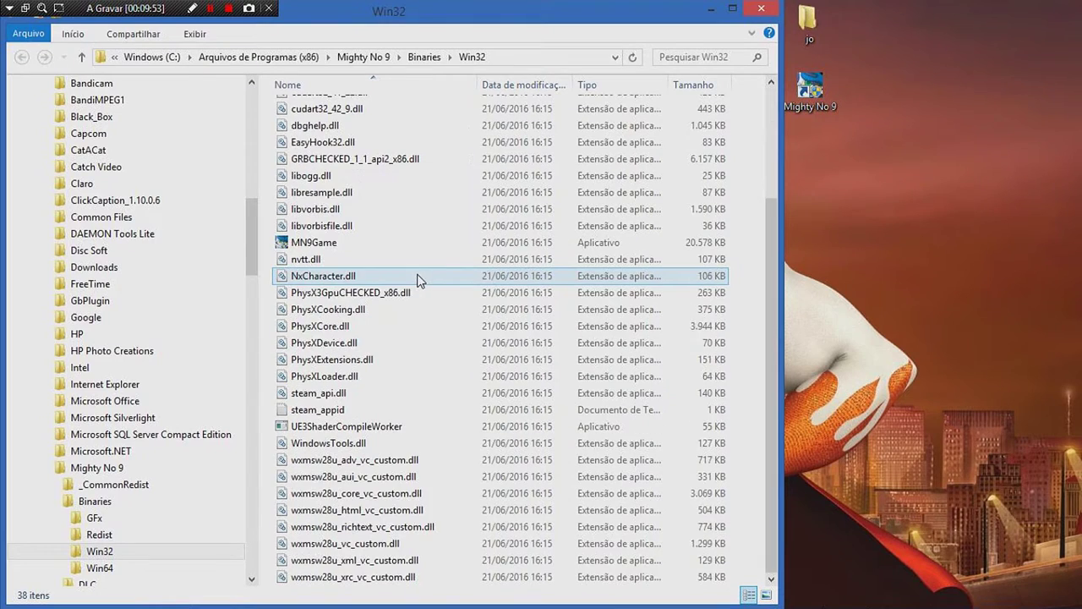
{"action": "scroll", "coordinate": [427, 313], "scroll_direction": "up", "scroll_amount": 3}
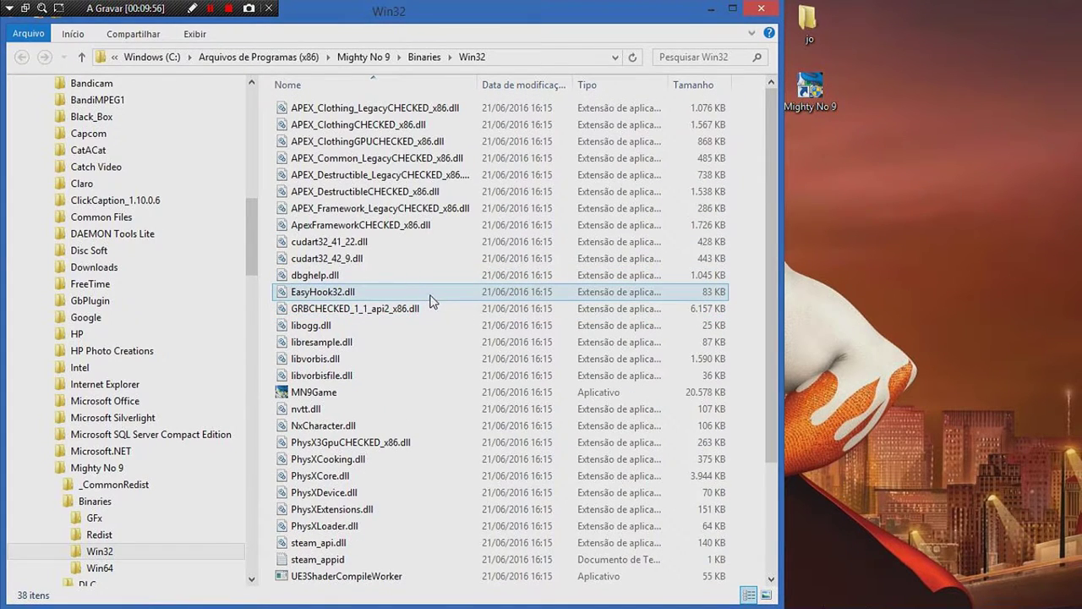
{"action": "mouse_move", "coordinate": [431, 299]}
{"action": "scroll", "coordinate": [431, 299], "scroll_direction": "down", "scroll_amount": 3}
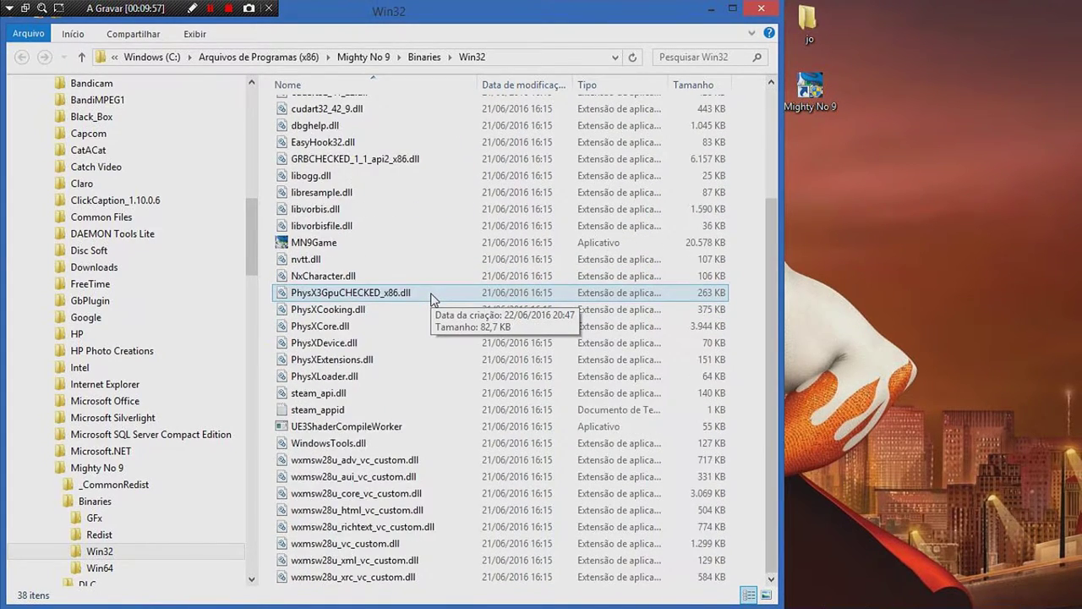
{"action": "scroll", "coordinate": [431, 293], "scroll_direction": "up", "scroll_amount": 3}
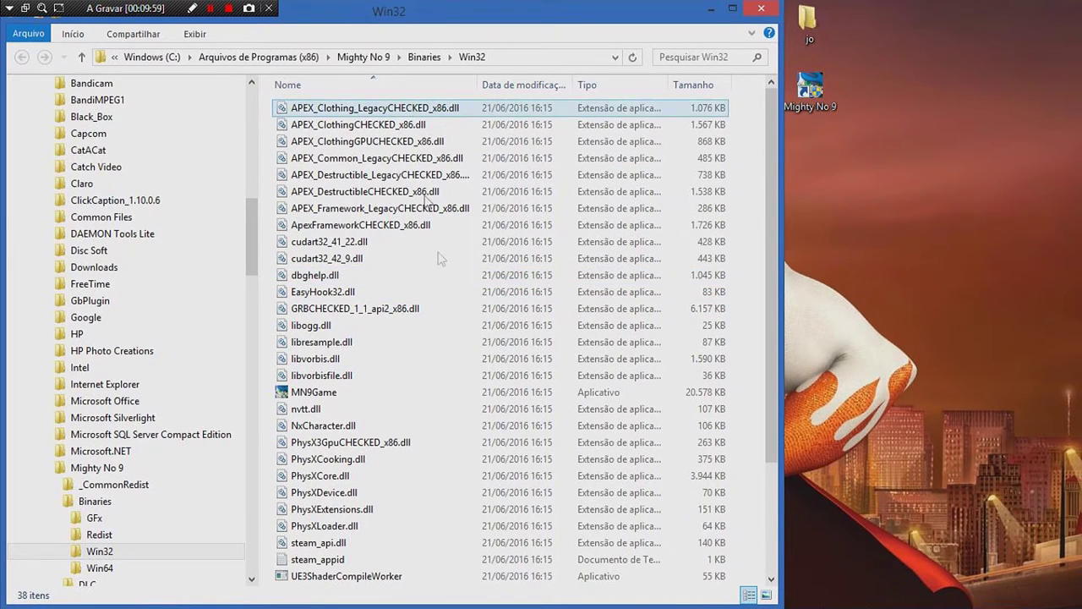
{"action": "right_click", "coordinate": [413, 378]}
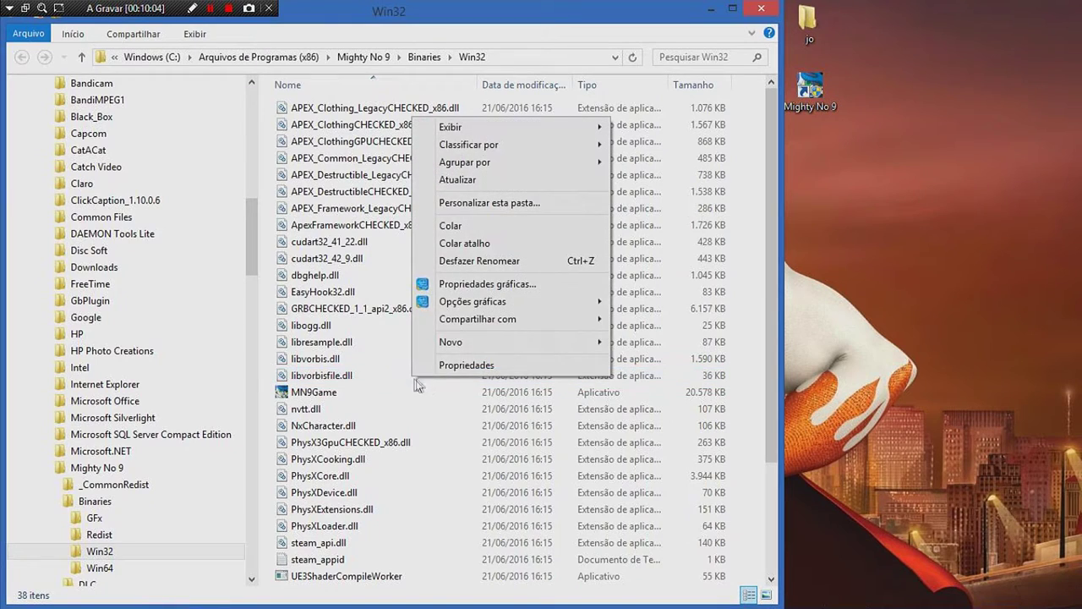
{"action": "left_click", "coordinate": [452, 230]}
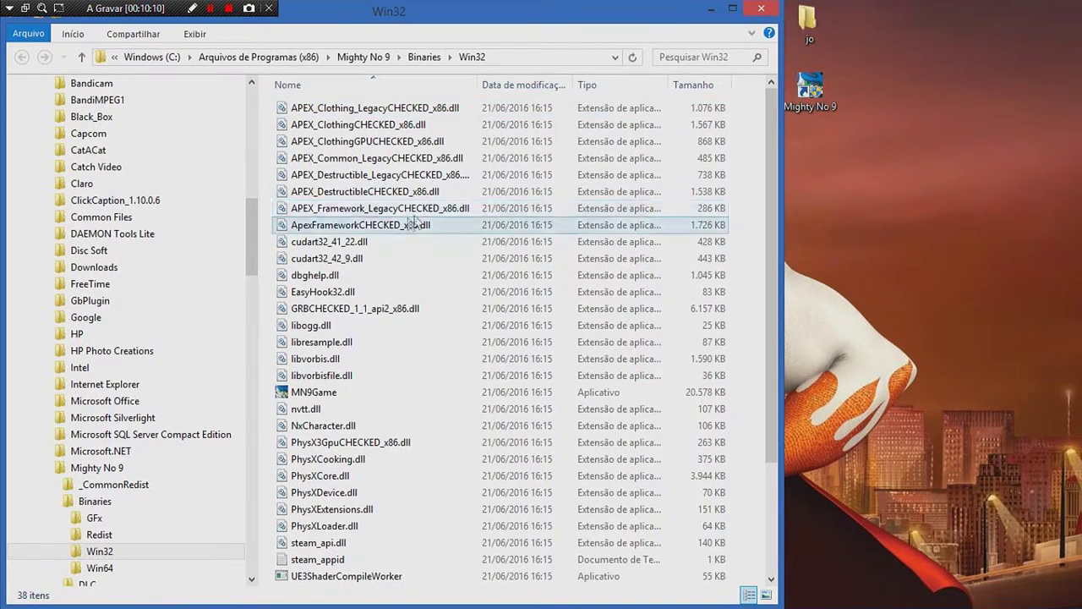
Close the Win32 folder window and launch Mighty No 9 from its desktop shortcut.
{"action": "left_click_drag", "start_coordinate": [580, 17], "coordinate": [569, 69]}
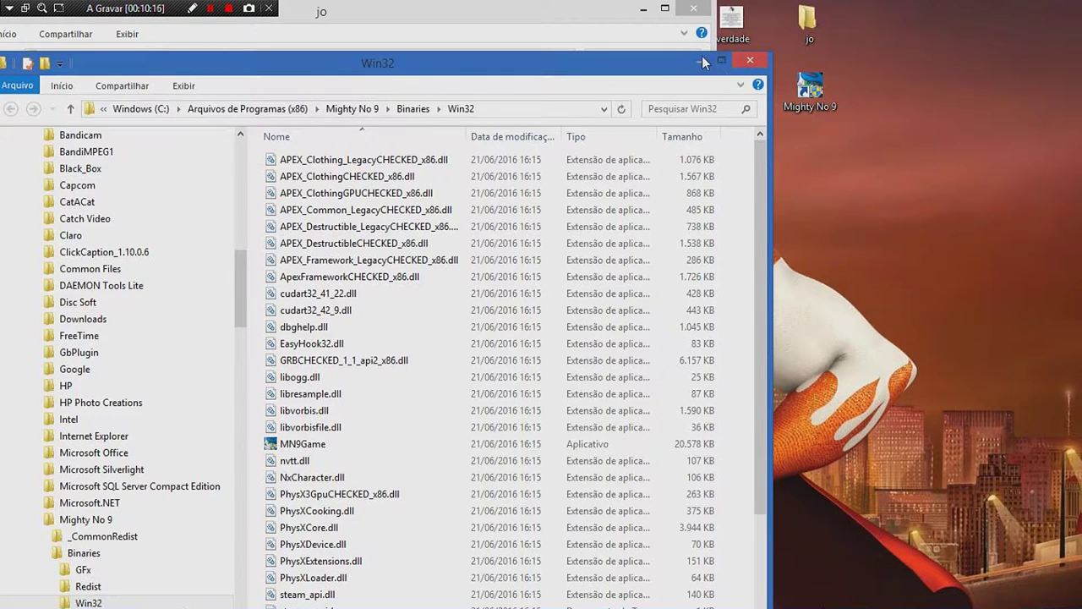
{"action": "left_click", "coordinate": [744, 60]}
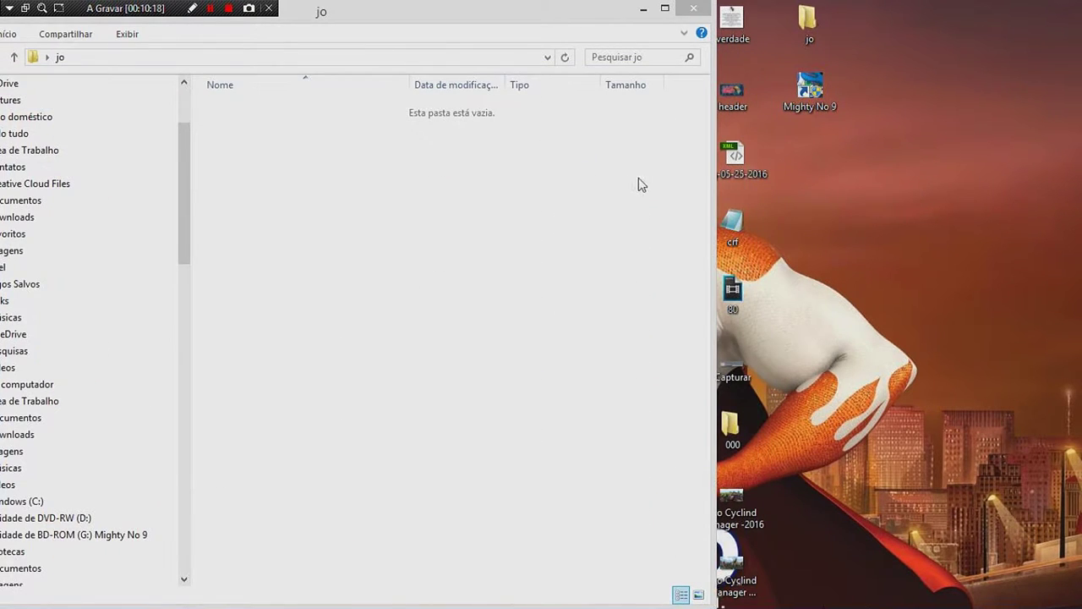
{"action": "left_click", "coordinate": [818, 96]}
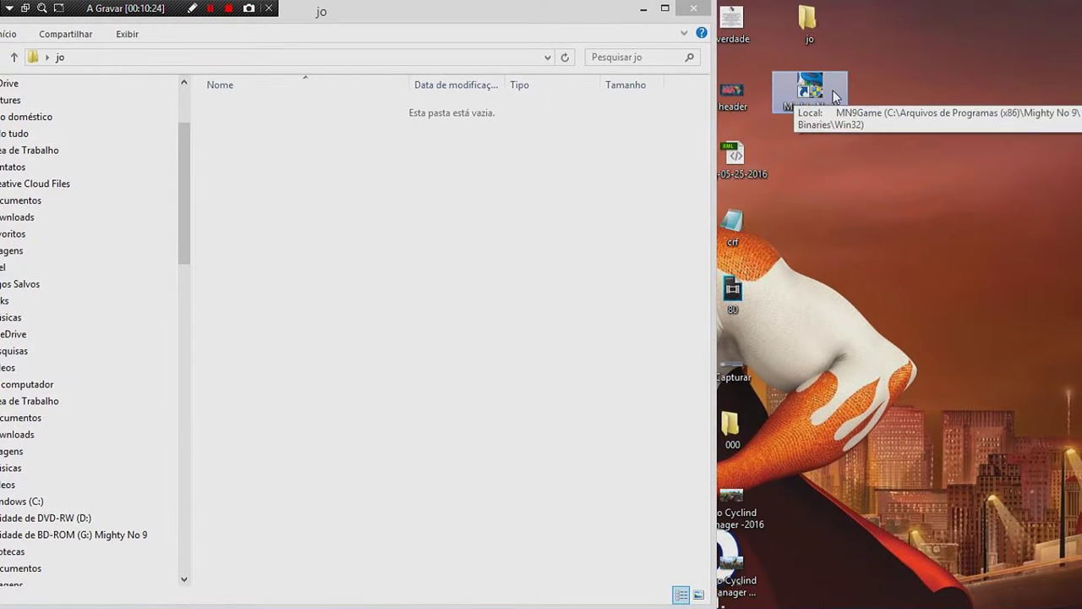
{"action": "double_click", "coordinate": [833, 91]}
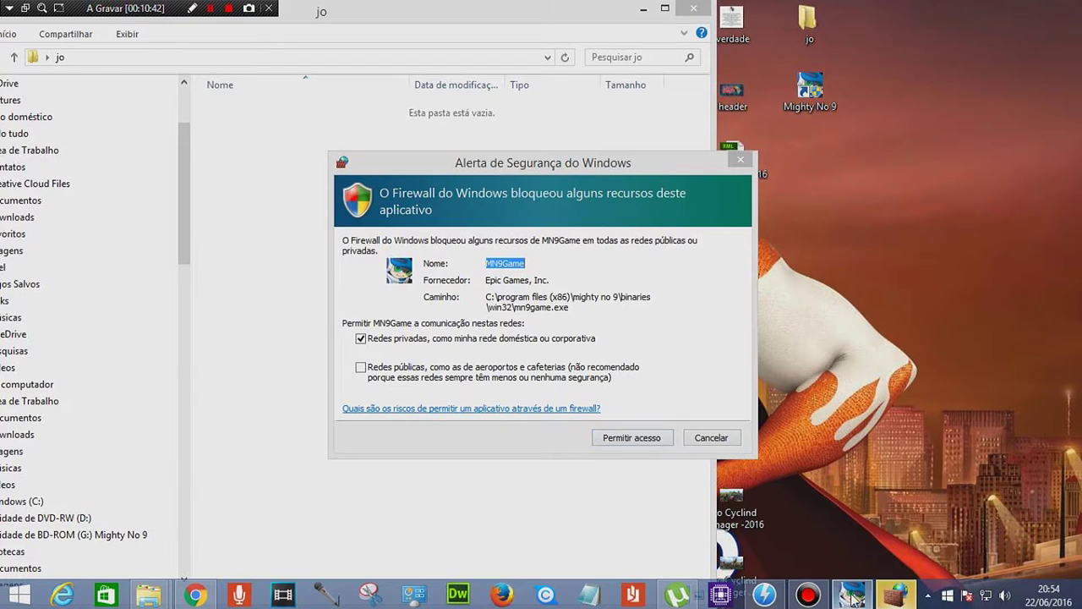
Allow MN9Game through the Windows Firewall on private networks and advance past the gamepad notice and title screen to the main menu.
{"action": "left_click", "coordinate": [653, 441]}
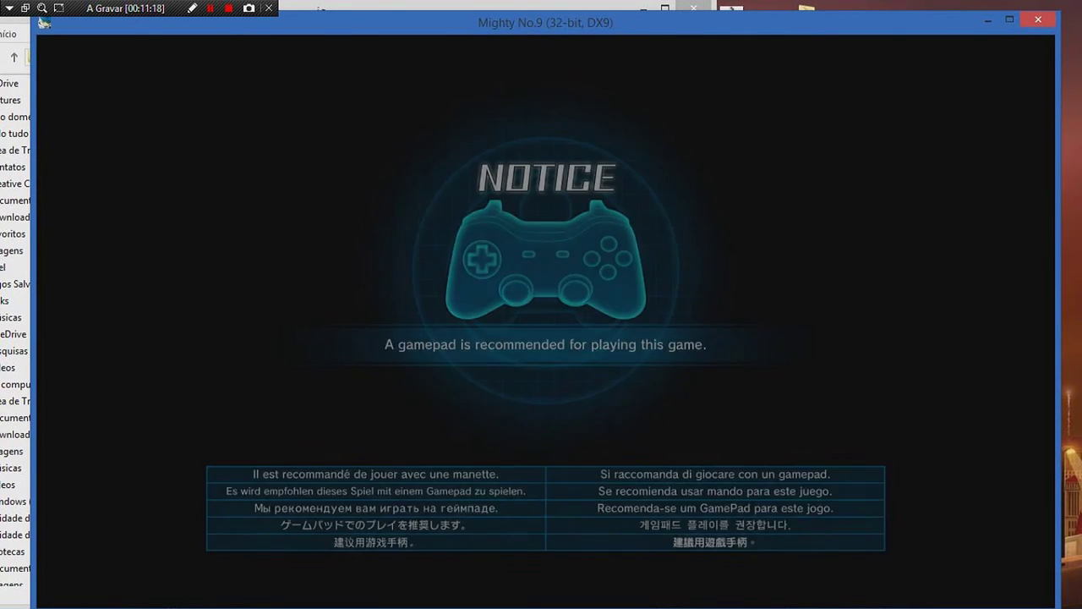
{"action": "key", "text": "Return"}
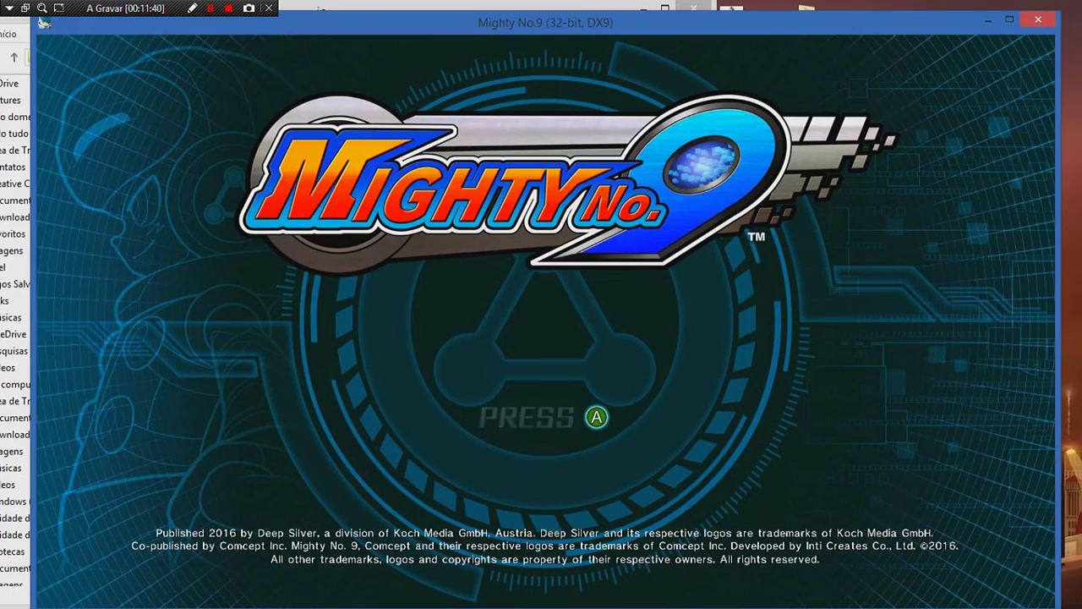
{"action": "key", "text": "Return"}
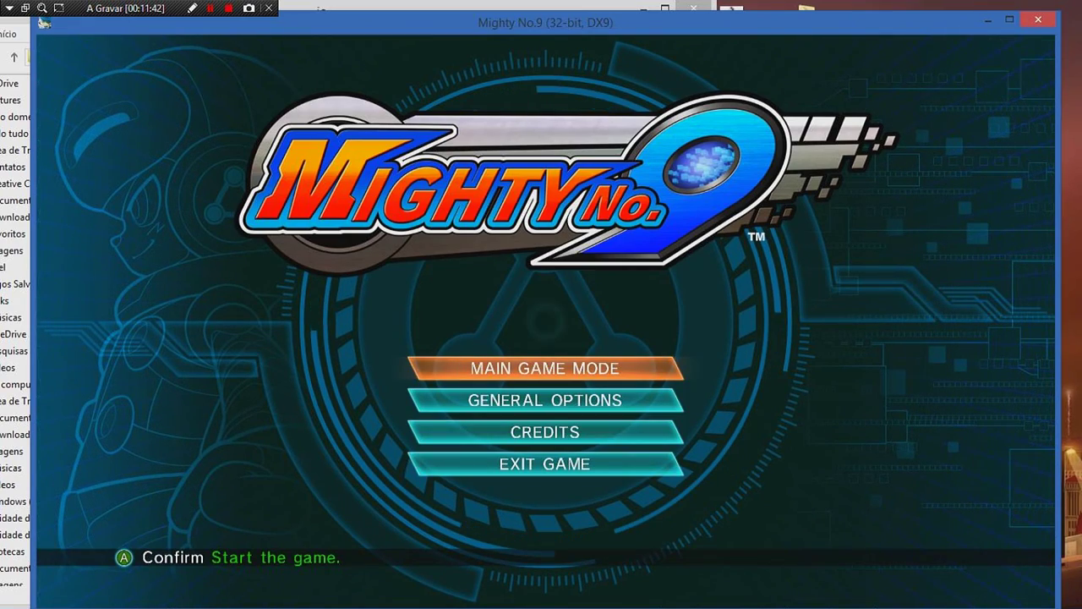